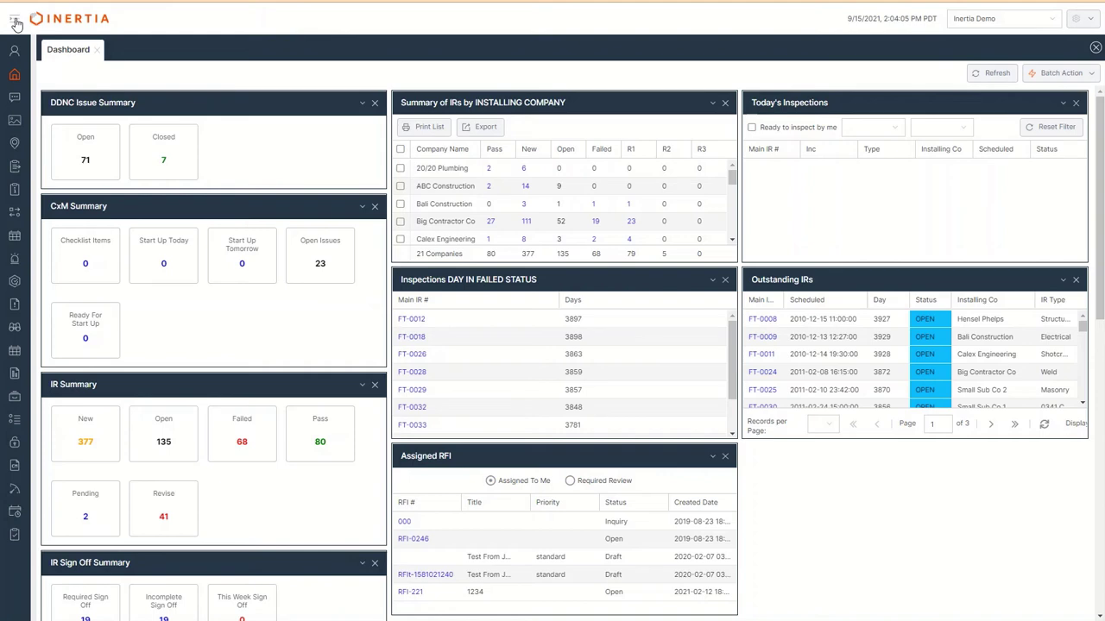
From the Submittals menu, open the Submittal Register and add register item 1304.
left_click(16, 23)
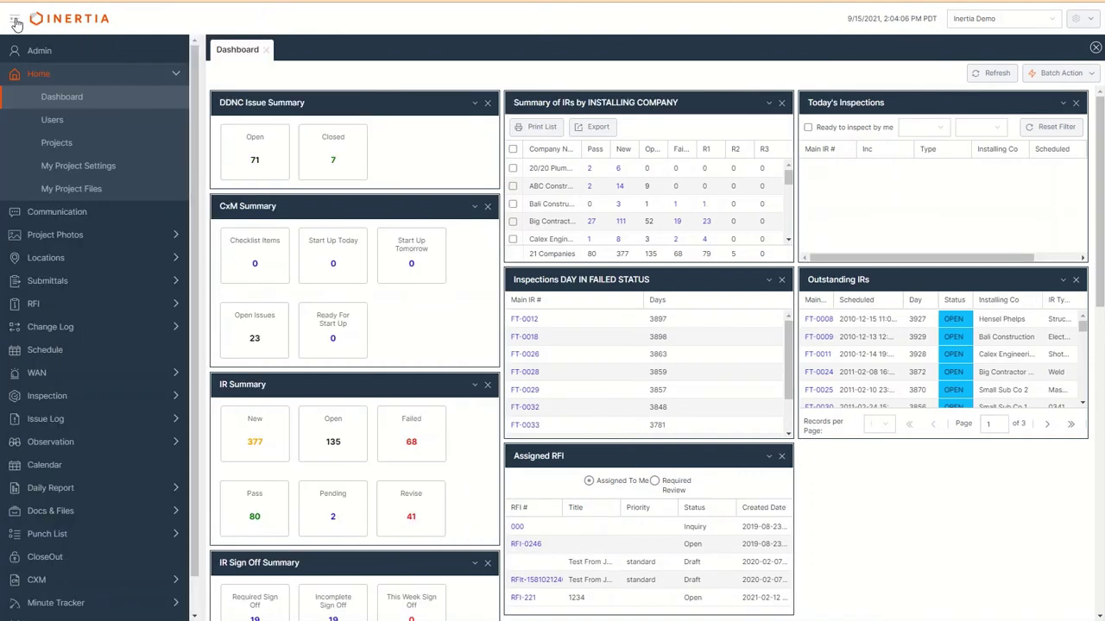
left_click(123, 281)
left_click(99, 305)
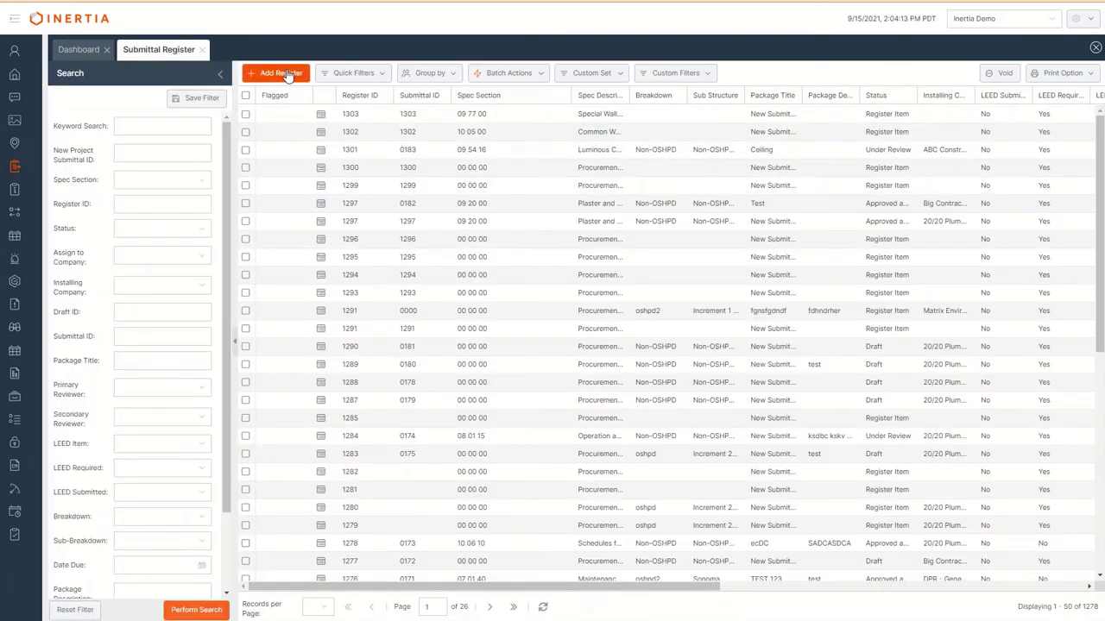
left_click(287, 74)
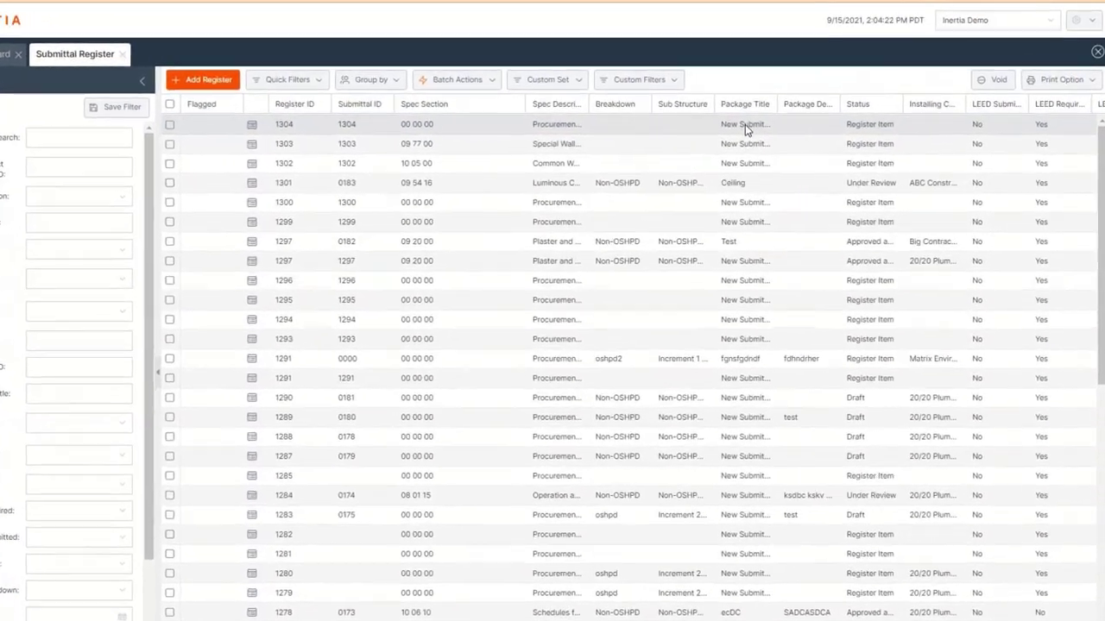
Give row 1304 package title Wall Wood and spec section 08 13 73 Sliding Metal Doors, then update.
double_click(744, 124)
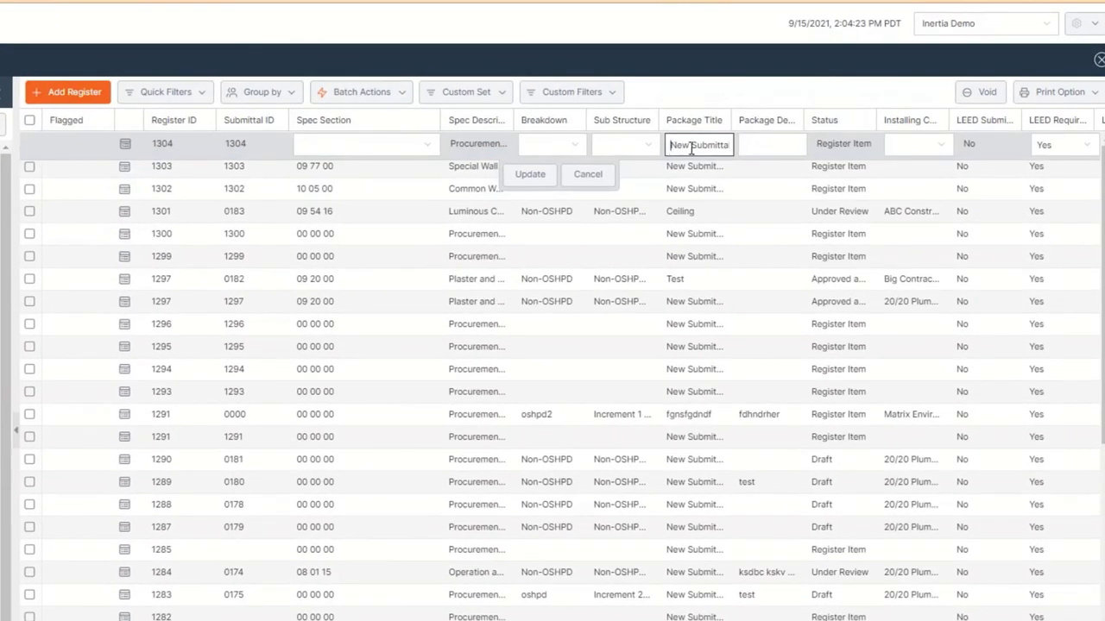
left_click(691, 145)
type("Wall Wood")
left_click(425, 150)
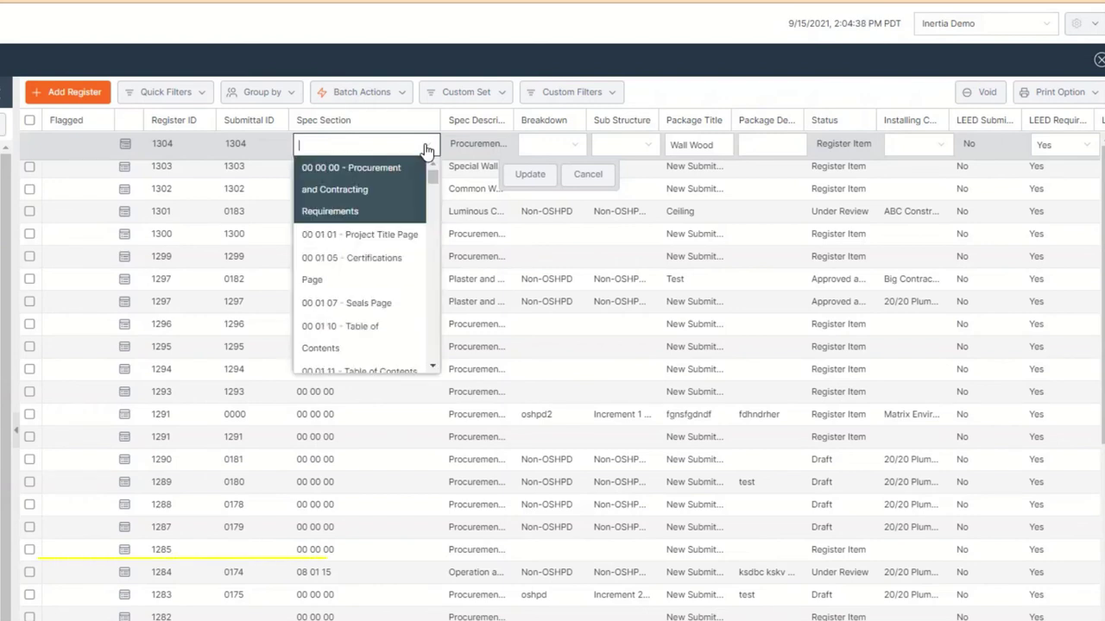
left_click_drag(434, 180, 435, 221)
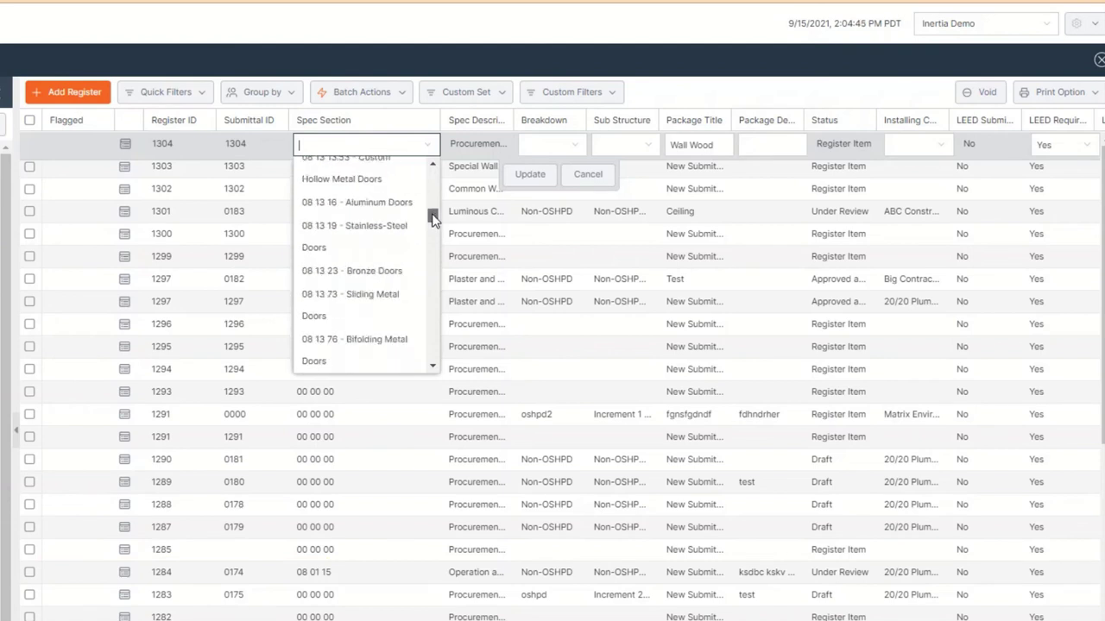
left_click(528, 175)
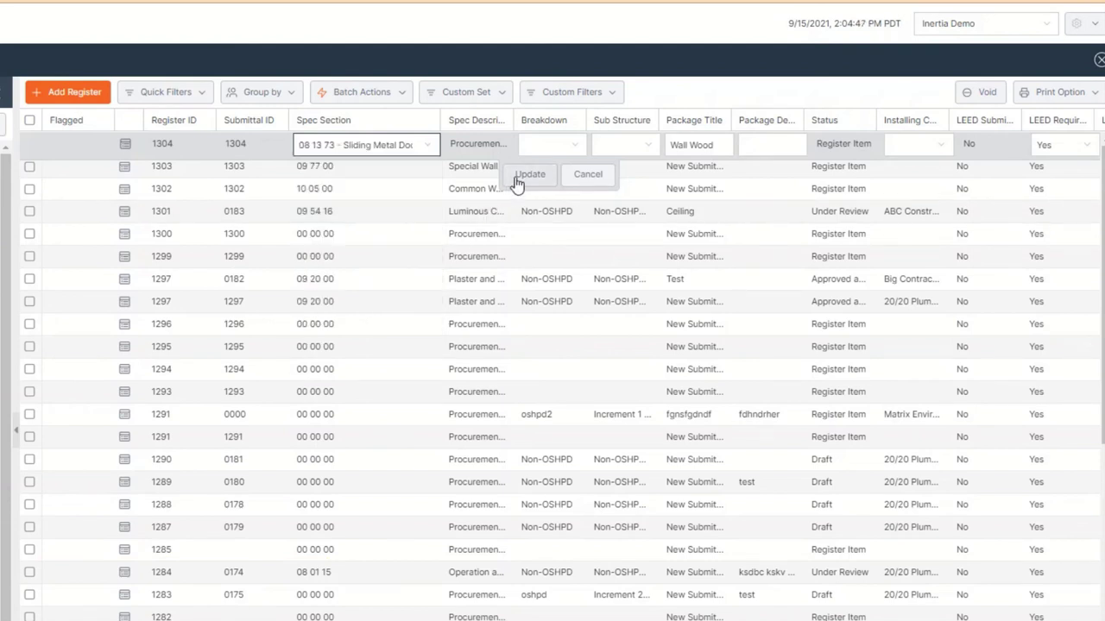
left_click(528, 175)
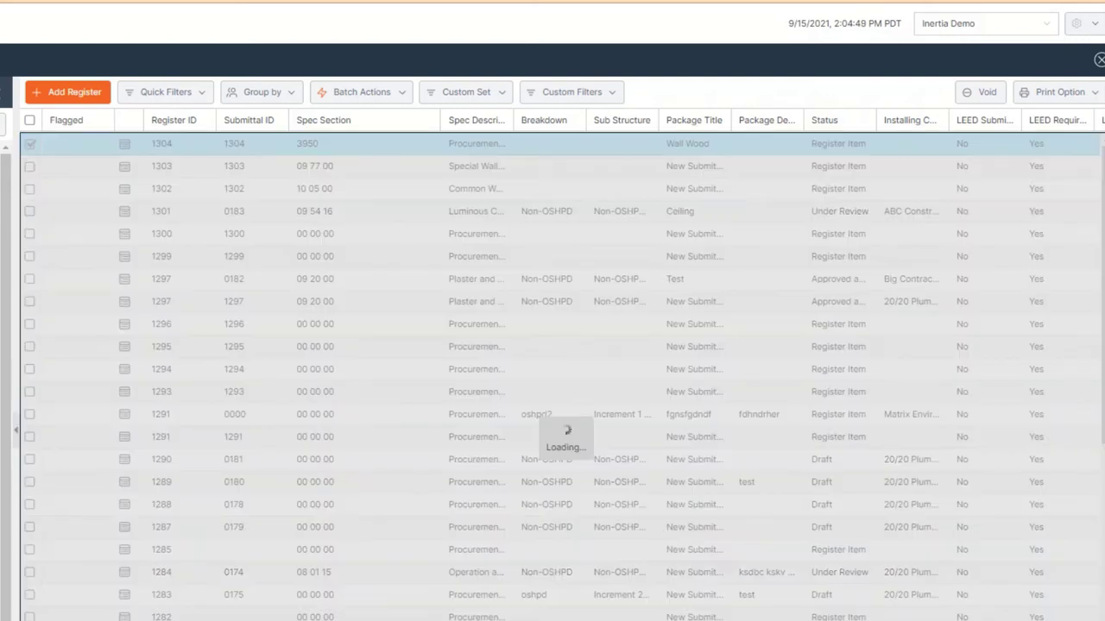
Save a draft submittal for the first row with breakdown Non-OSHPD and installing company 20/20 Plumbing.
scroll(561, 371, "right", 10)
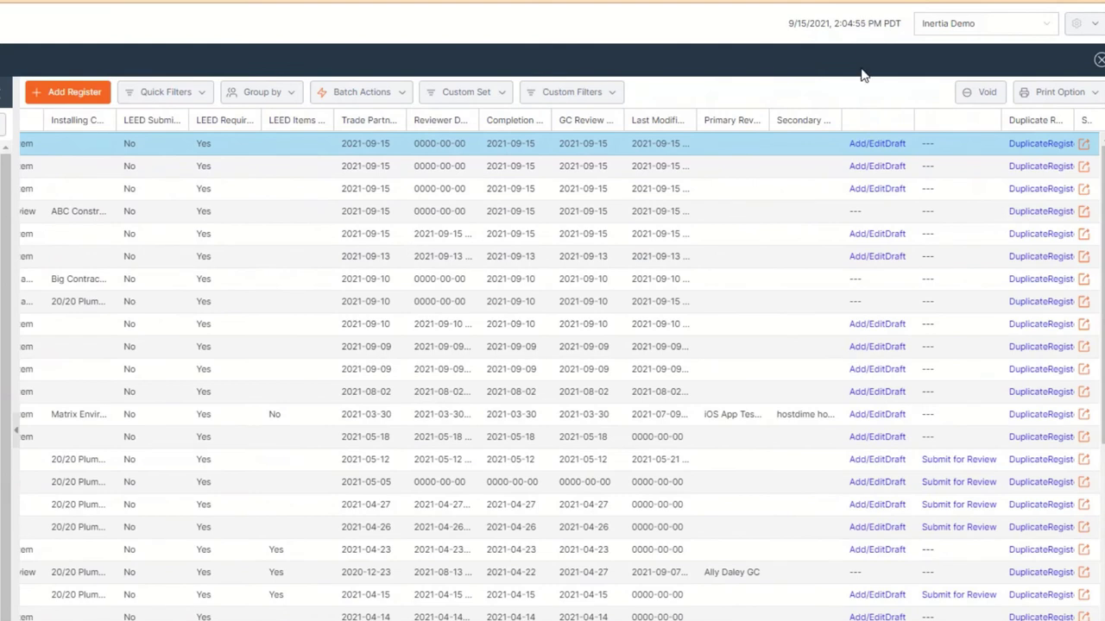
left_click(877, 152)
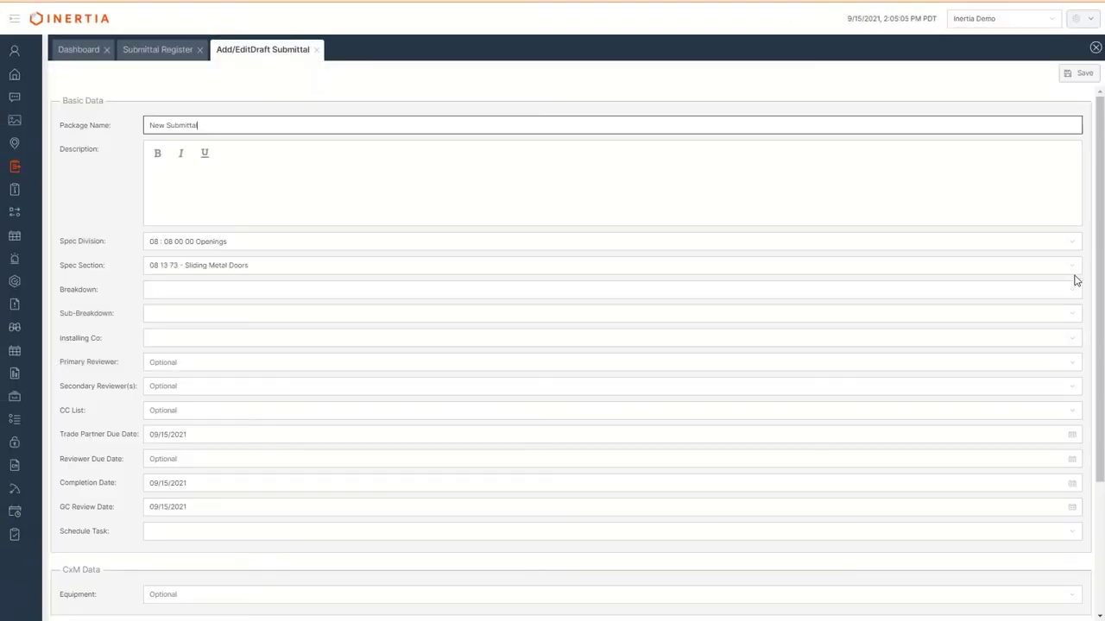
left_click(1074, 292)
left_click(1066, 318)
left_click(1070, 340)
left_click(1069, 355)
left_click(1078, 75)
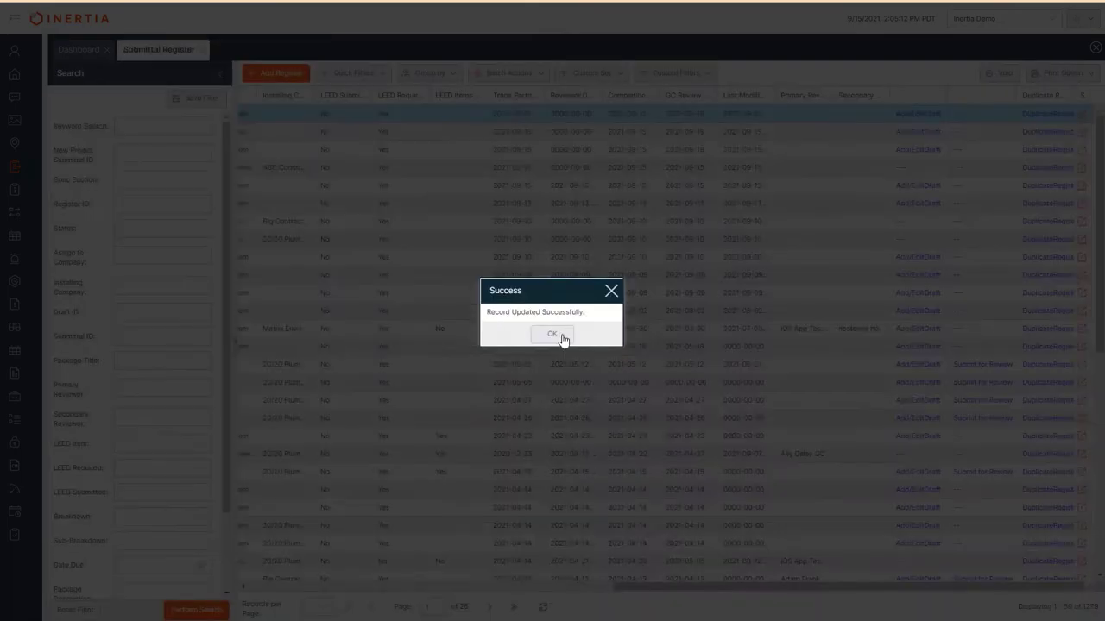
Submit the first row for review assigned to B&J: Test Architect and confirm the update.
left_click(562, 336)
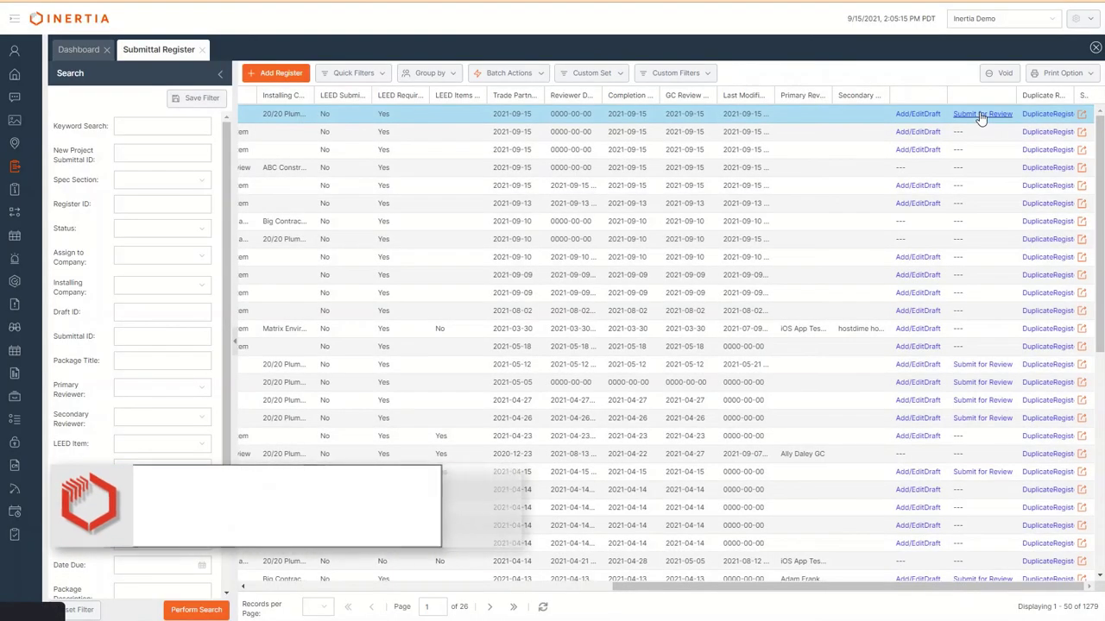
left_click(980, 114)
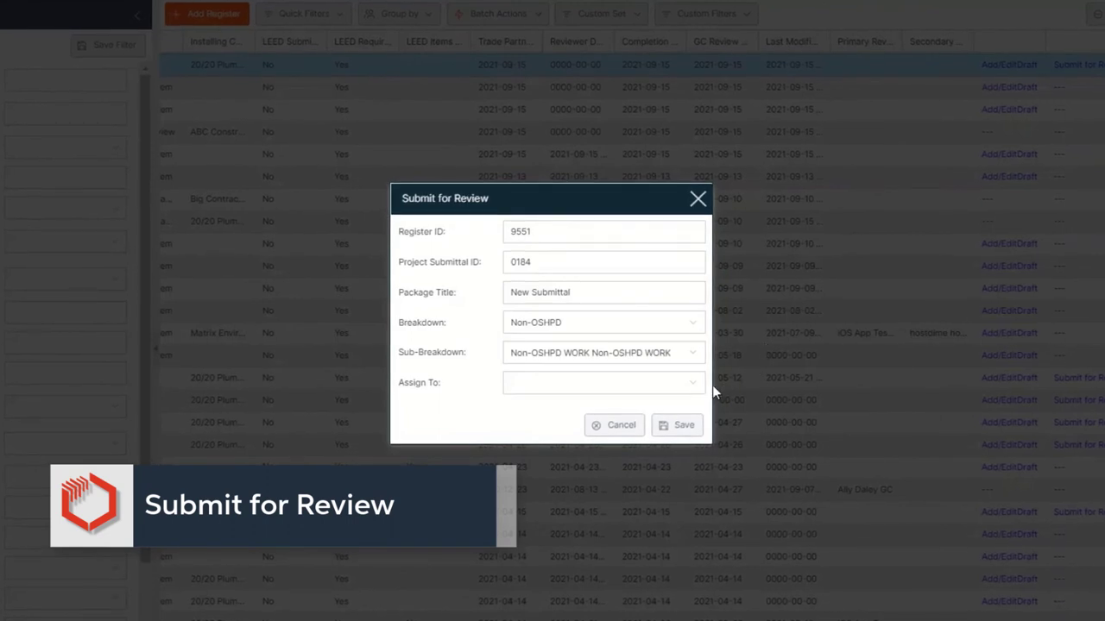
left_click(696, 385)
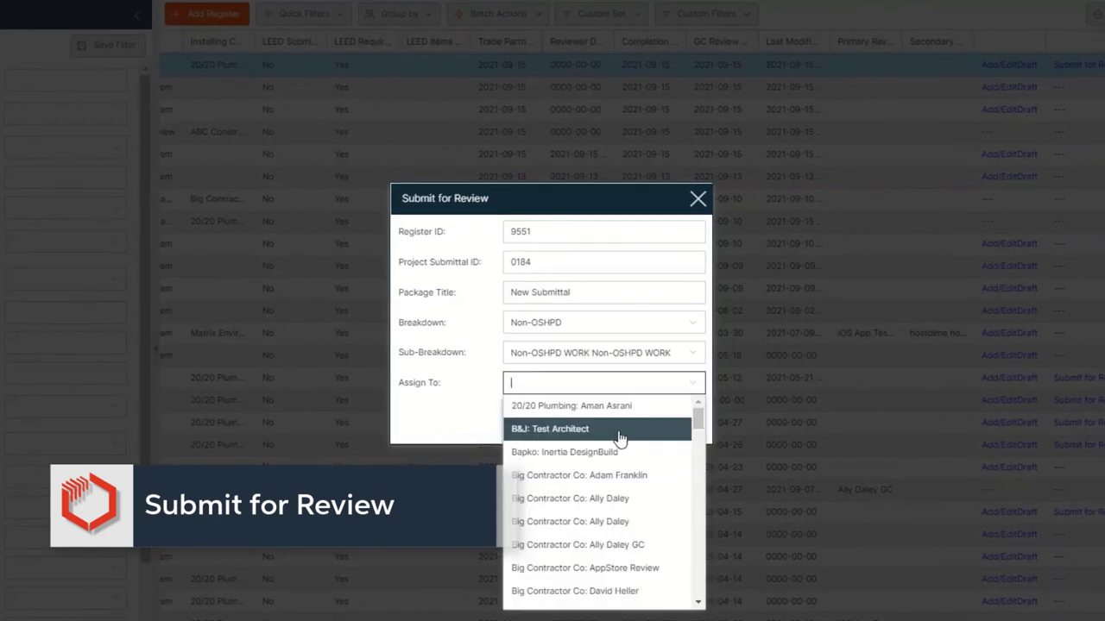
left_click(615, 429)
left_click(679, 426)
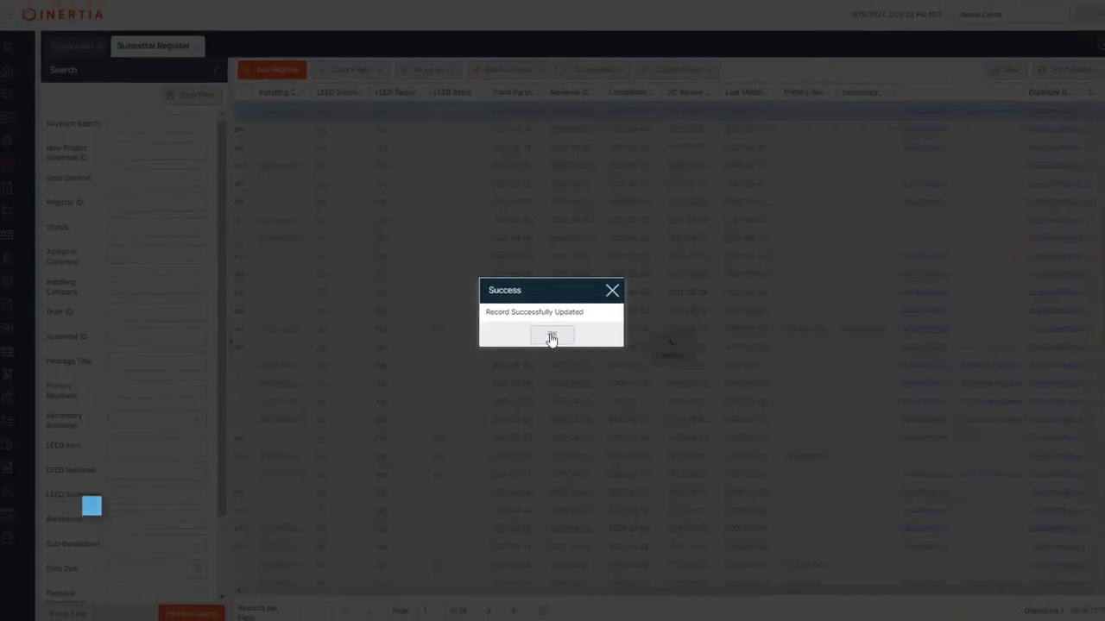
left_click(547, 343)
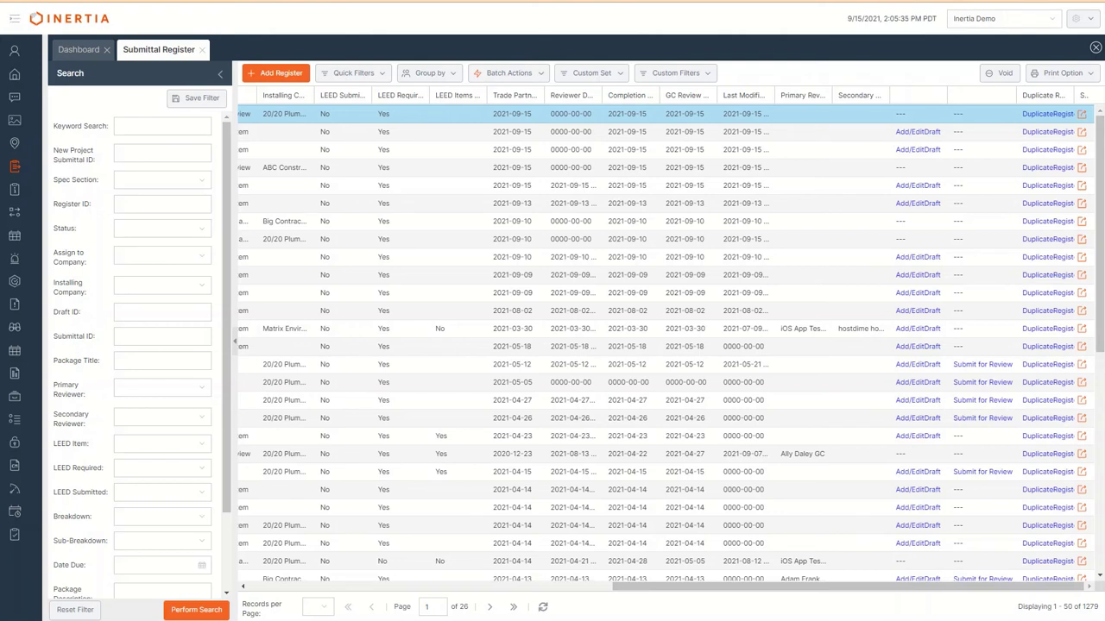
left_click(1044, 115)
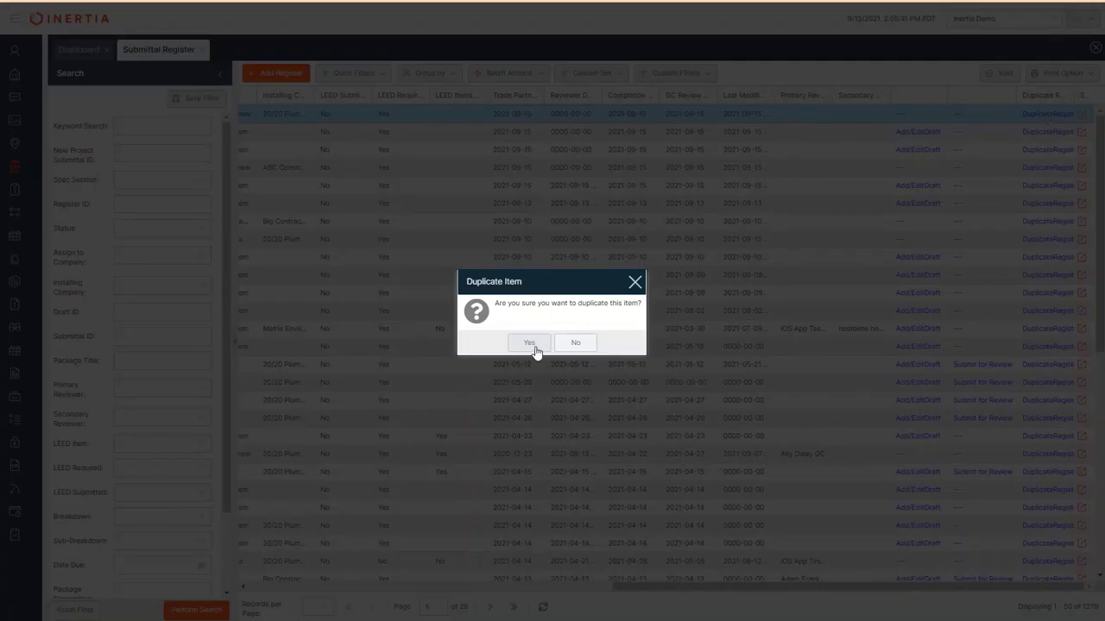
left_click(634, 282)
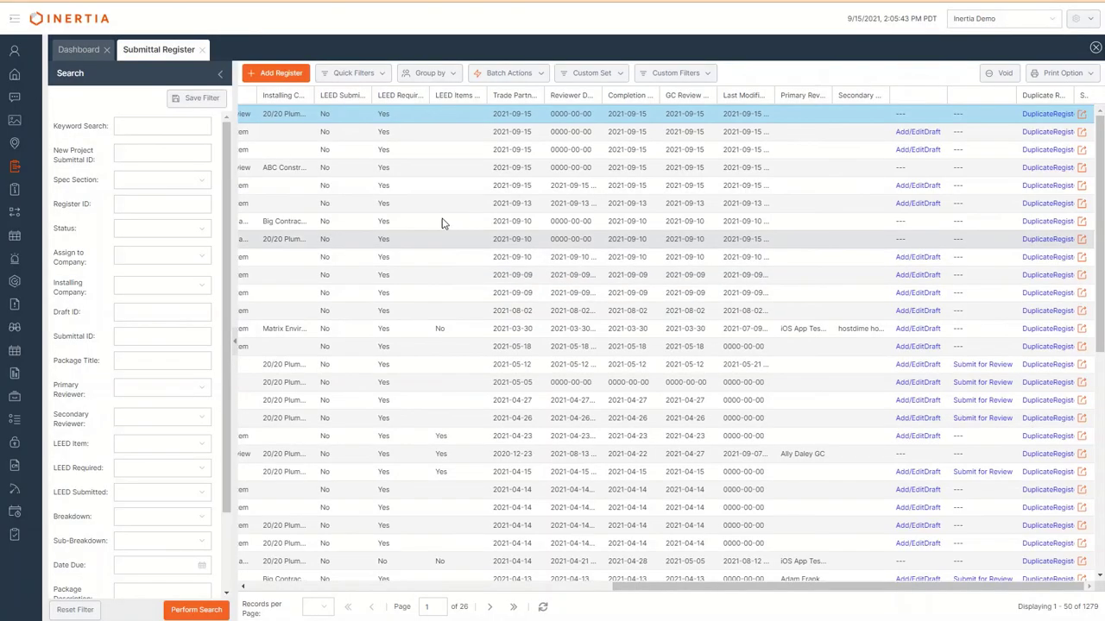
Open the Submittal List and search with Status set to Under Review, showing 71 submittals.
left_click(15, 23)
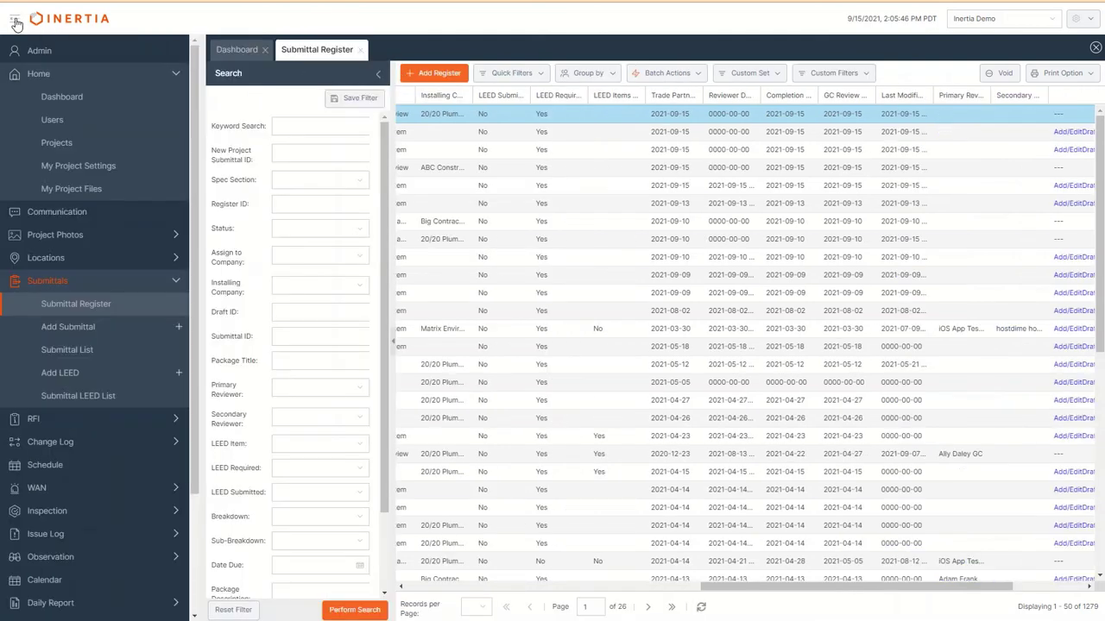
left_click(95, 352)
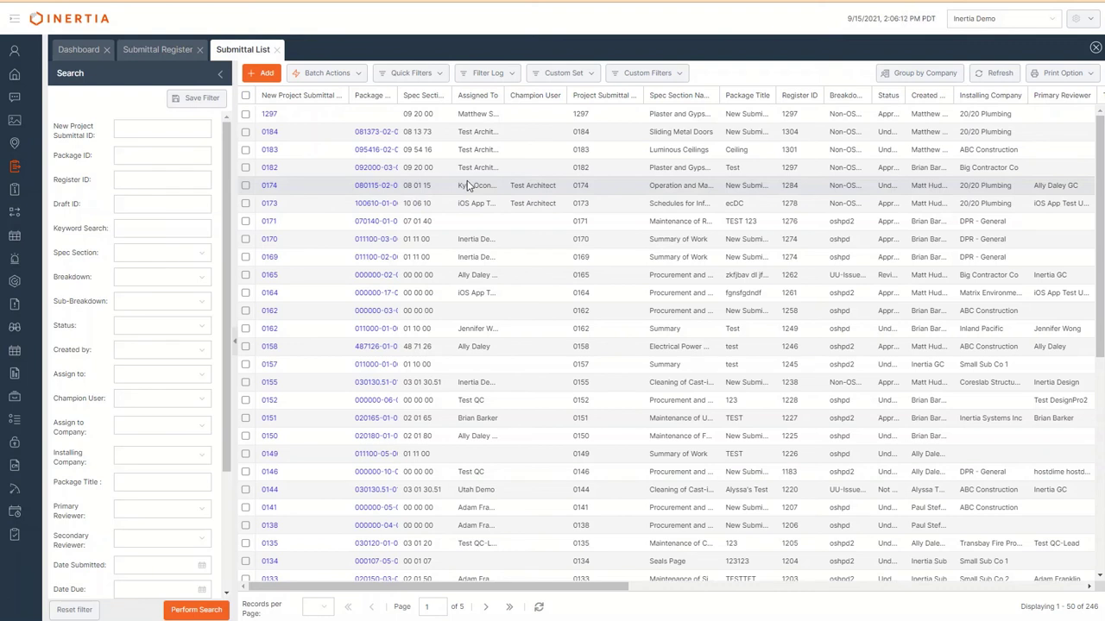
left_click(202, 332)
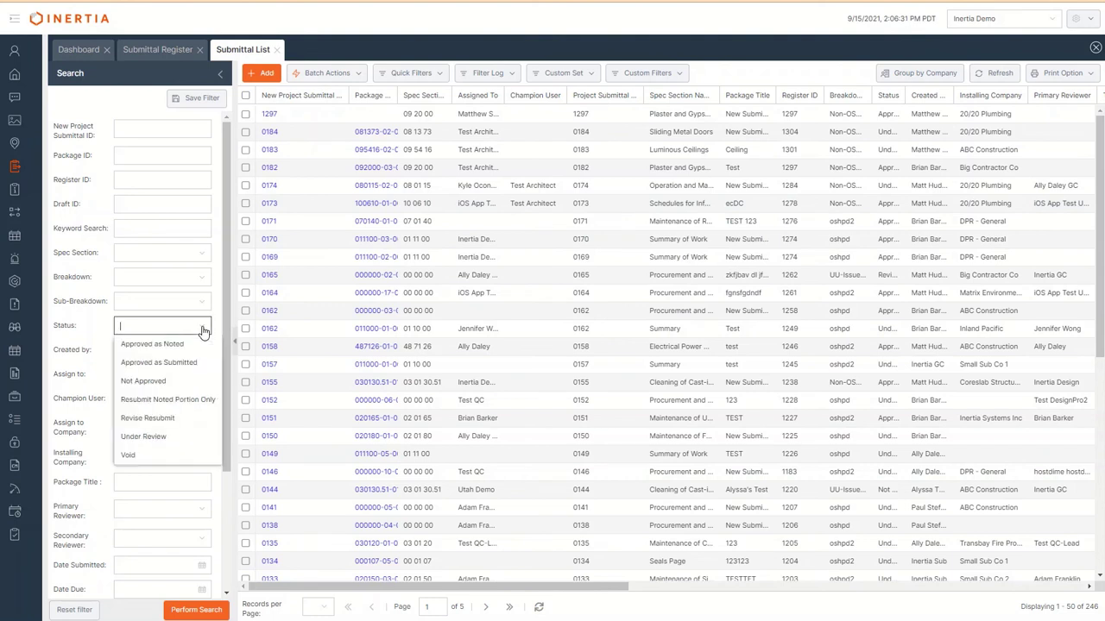
left_click(171, 444)
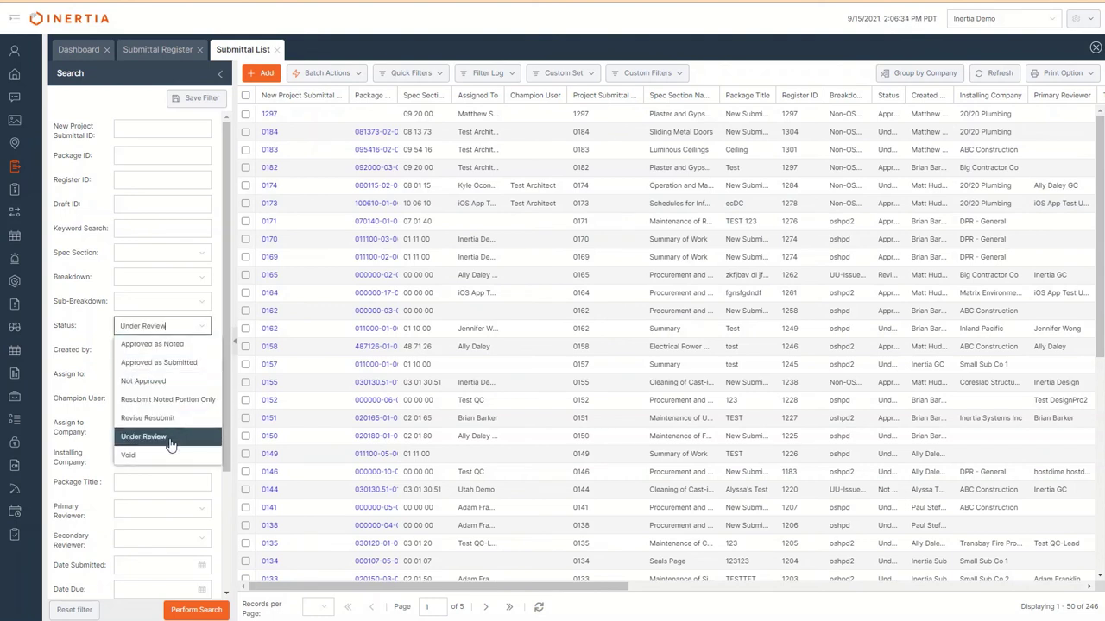
left_click(198, 611)
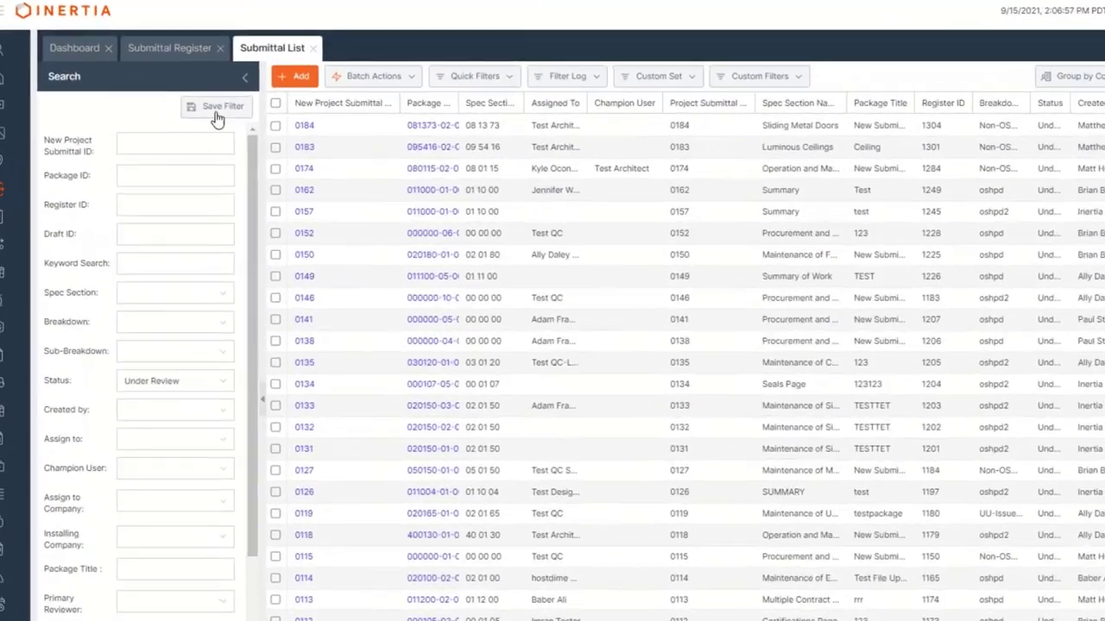
Save the Under Review search as custom filter 'Test' and dismiss the confirmation.
left_click(195, 97)
left_click(610, 354)
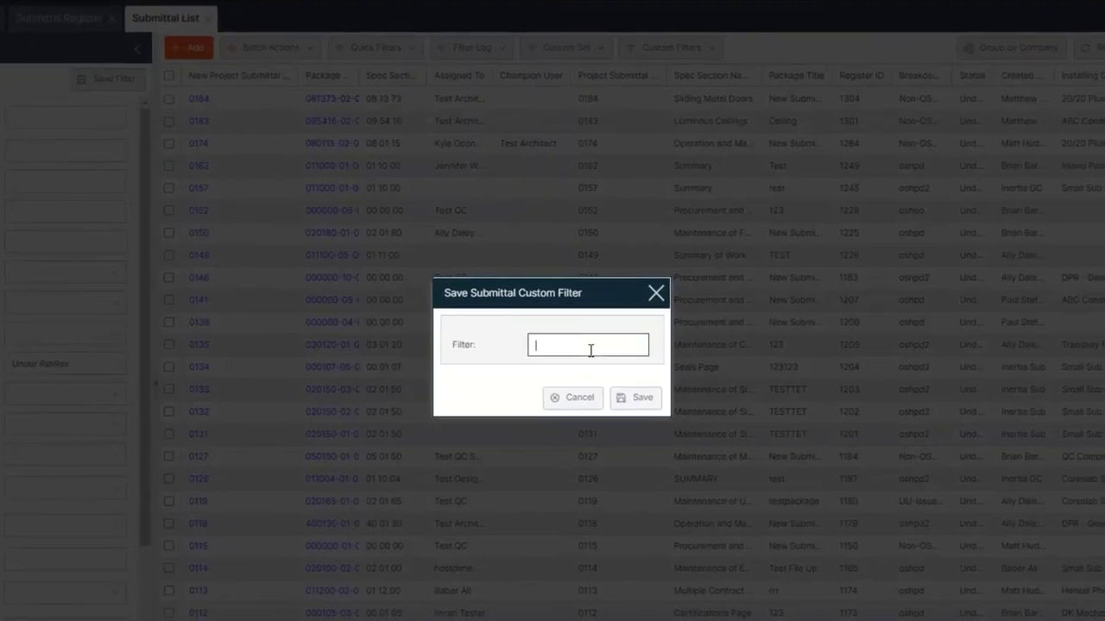
type("Test")
left_click(618, 399)
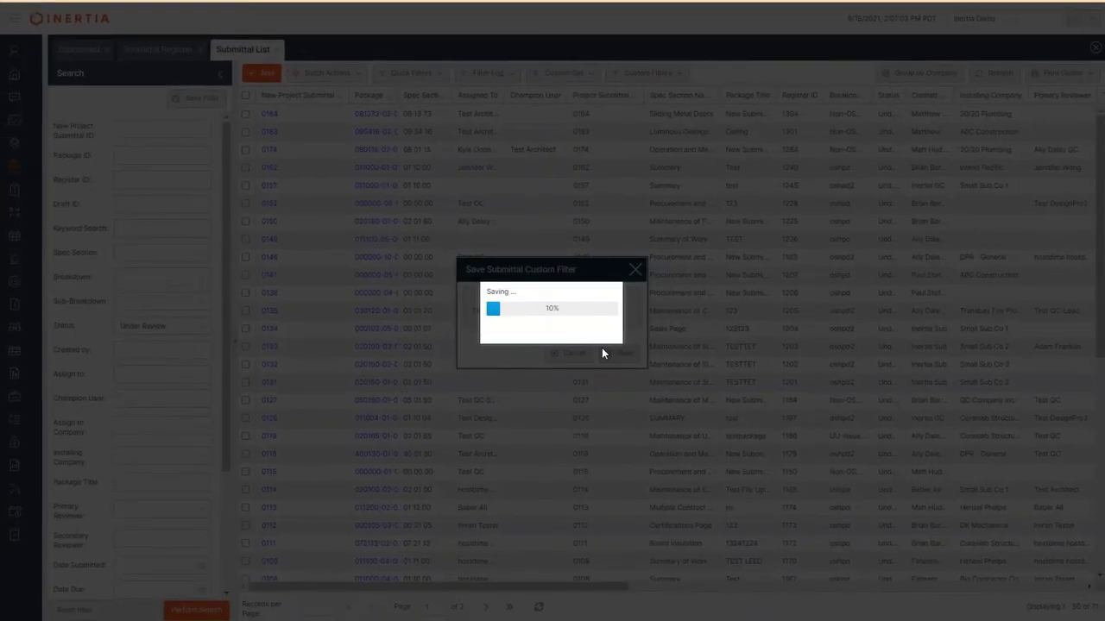
left_click(558, 357)
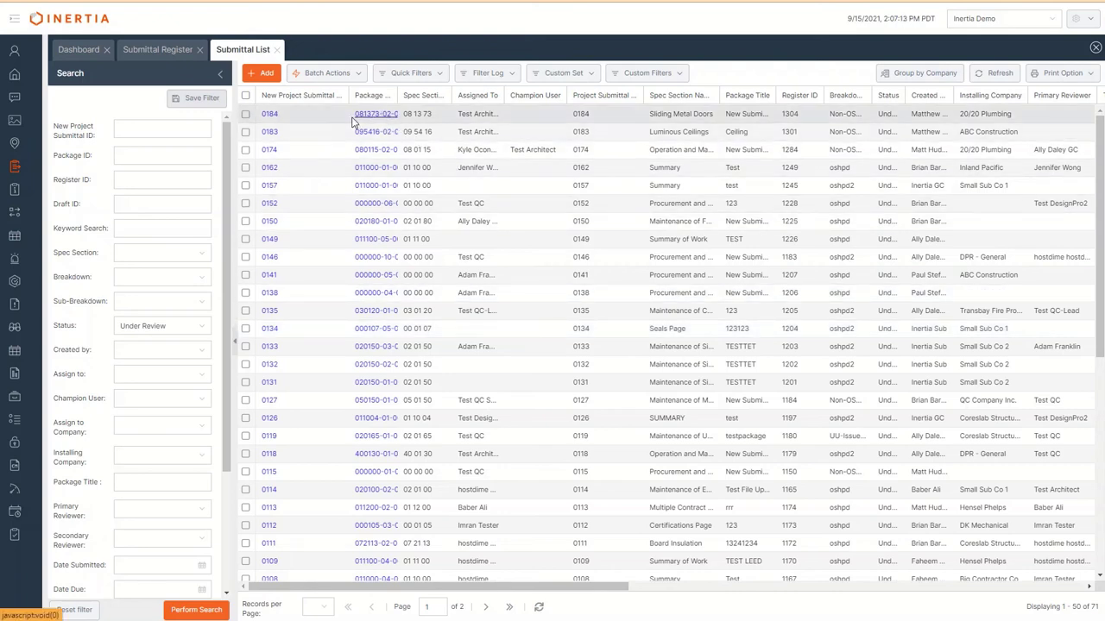
Open submittal 0184 and set its package status to Approved as Submitted, then save.
left_click(270, 116)
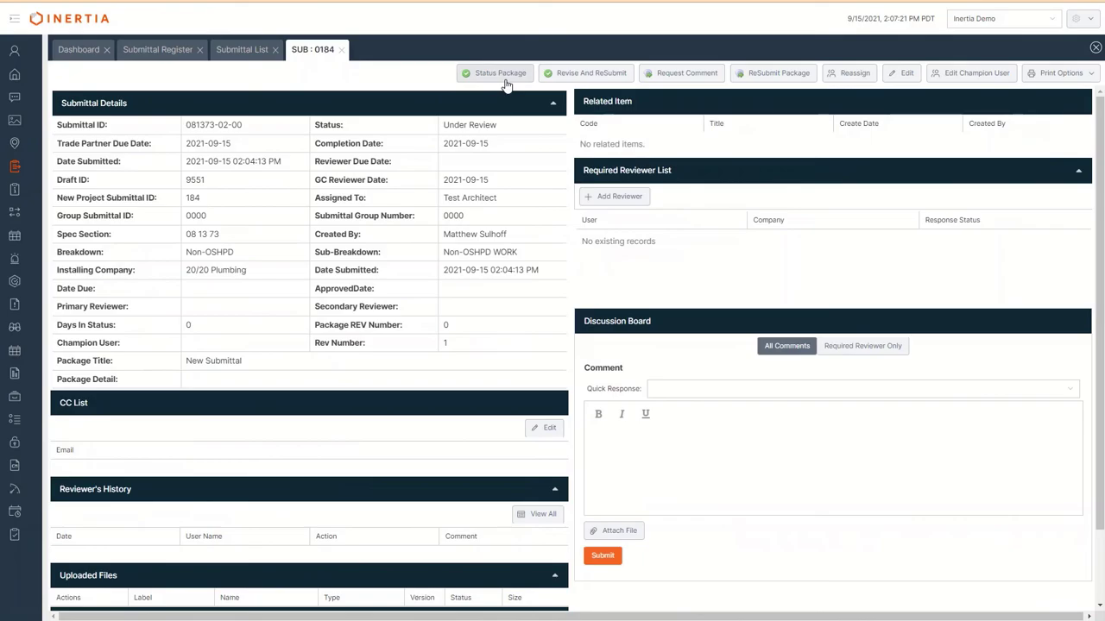
left_click(500, 74)
left_click(425, 223)
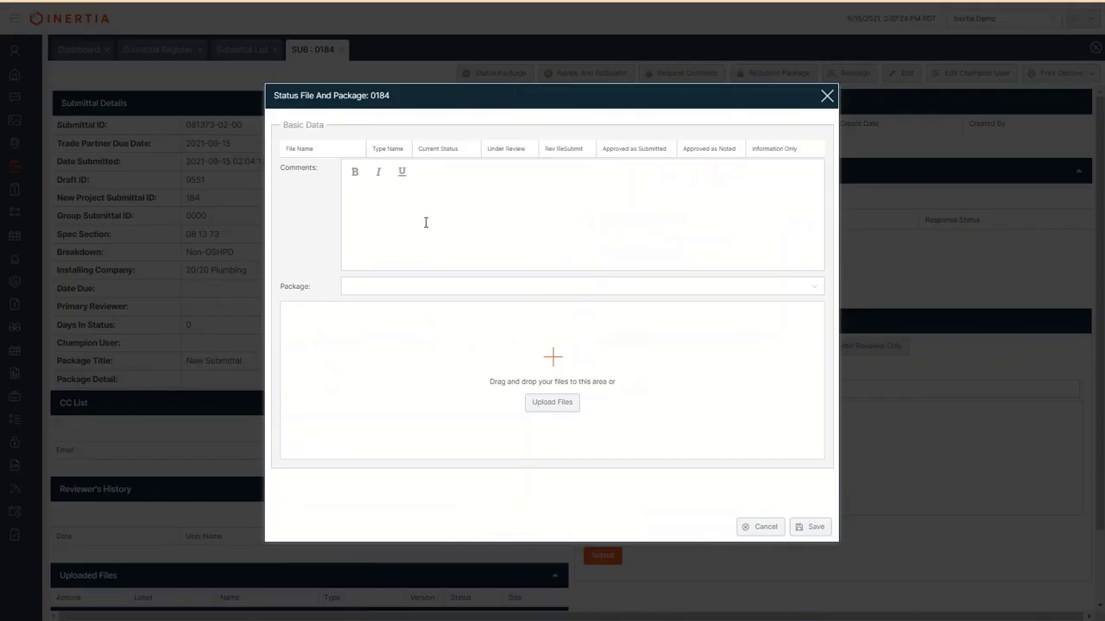
left_click(816, 294)
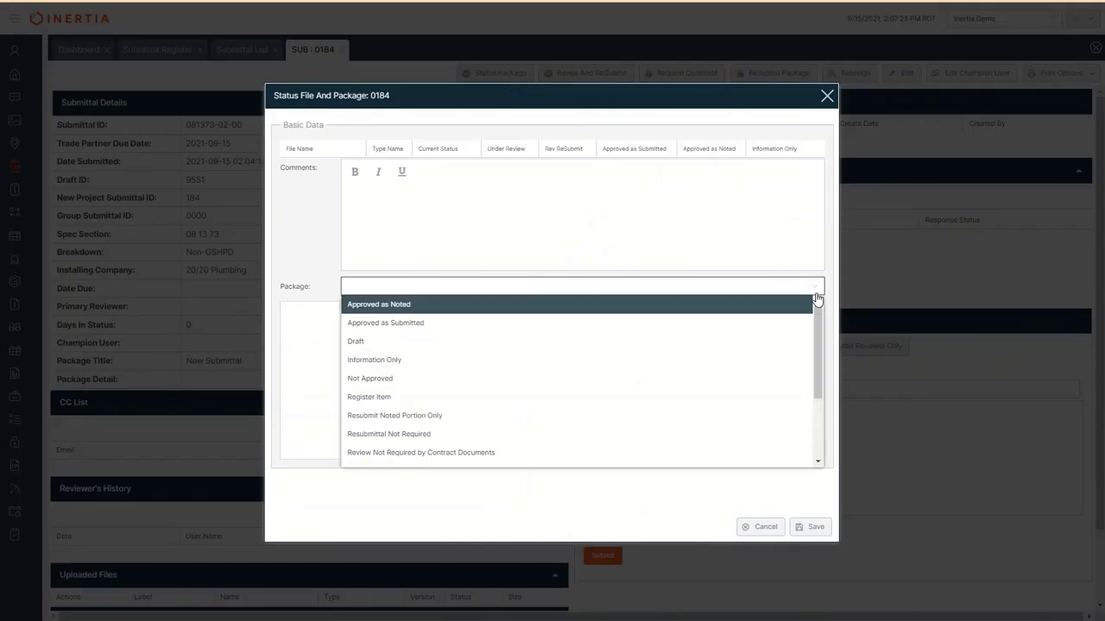
left_click(770, 327)
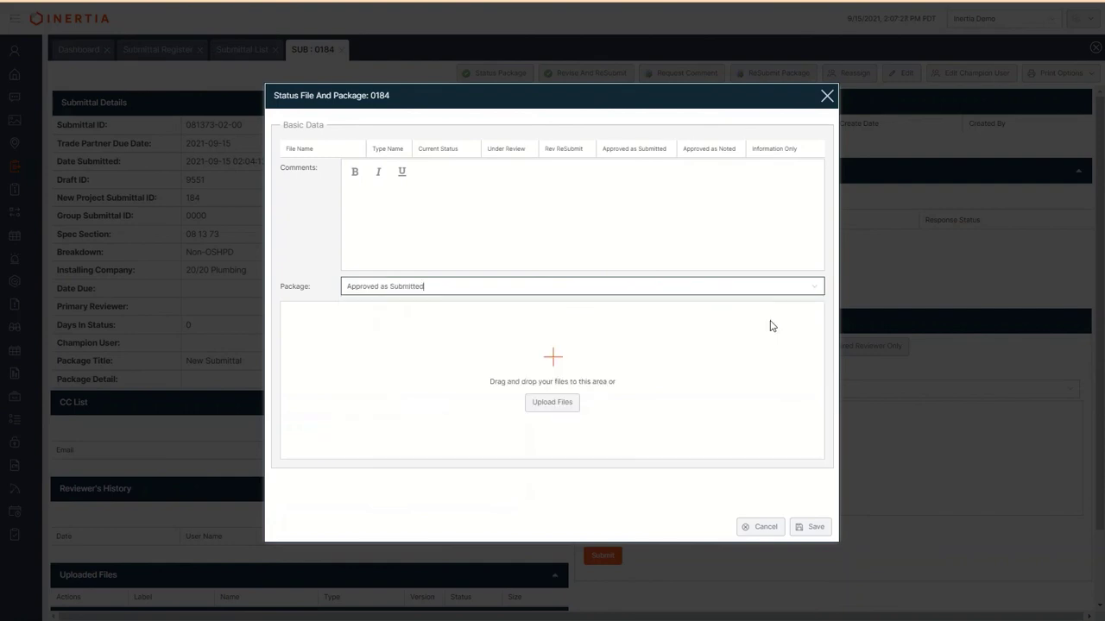
left_click(810, 528)
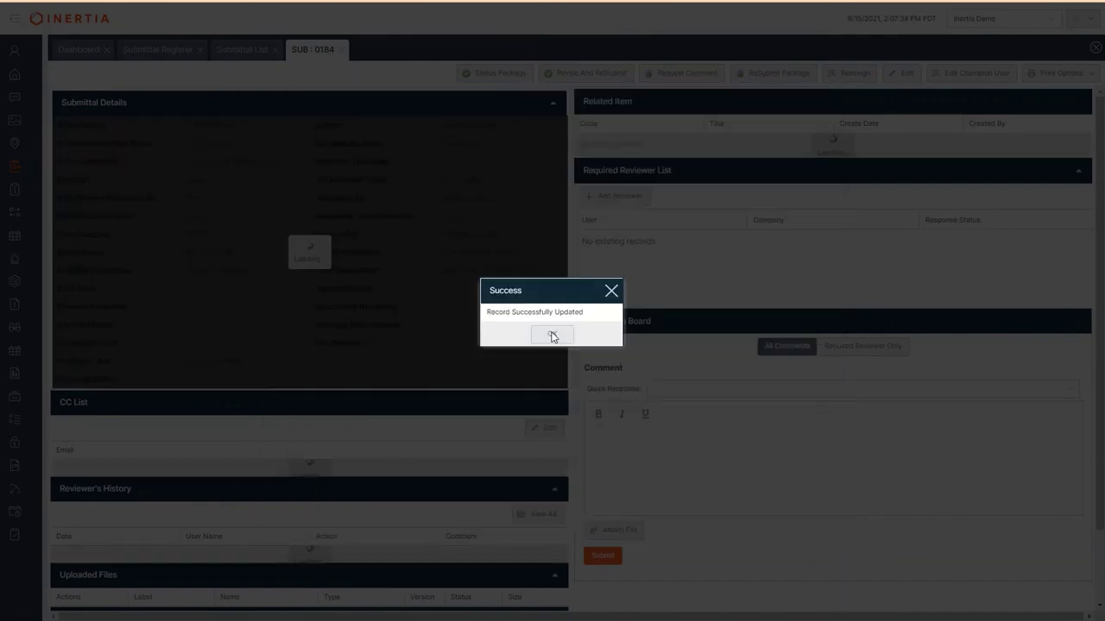
left_click(553, 337)
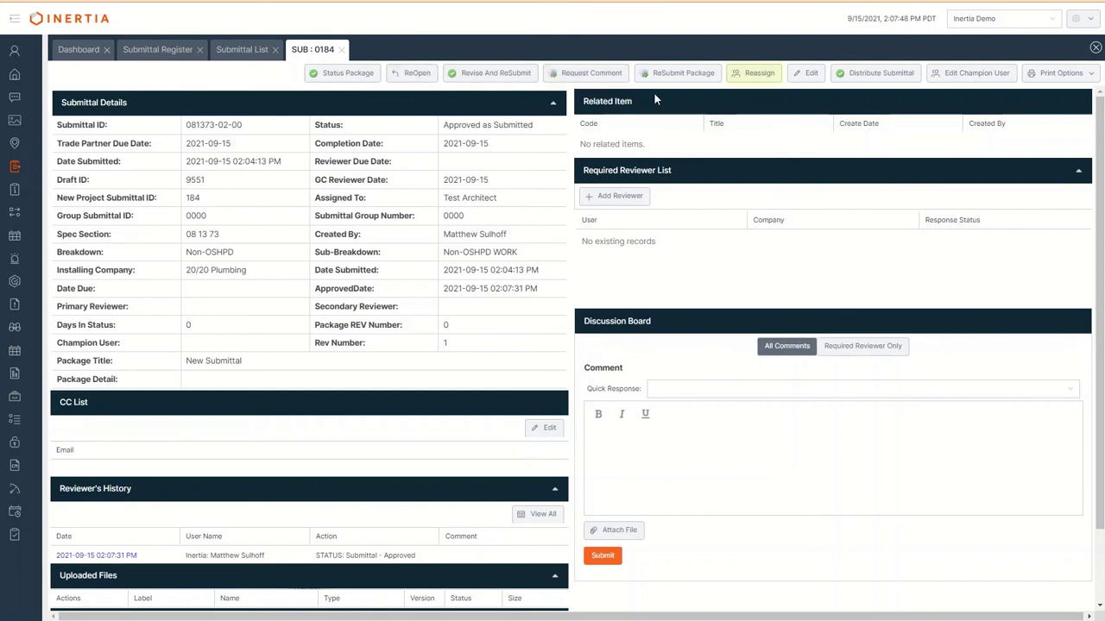
Check submittal 0184's History, then return to the Submittal List, now showing 70 Under Review items.
left_click(756, 80)
scroll(450, 552, "down", 1)
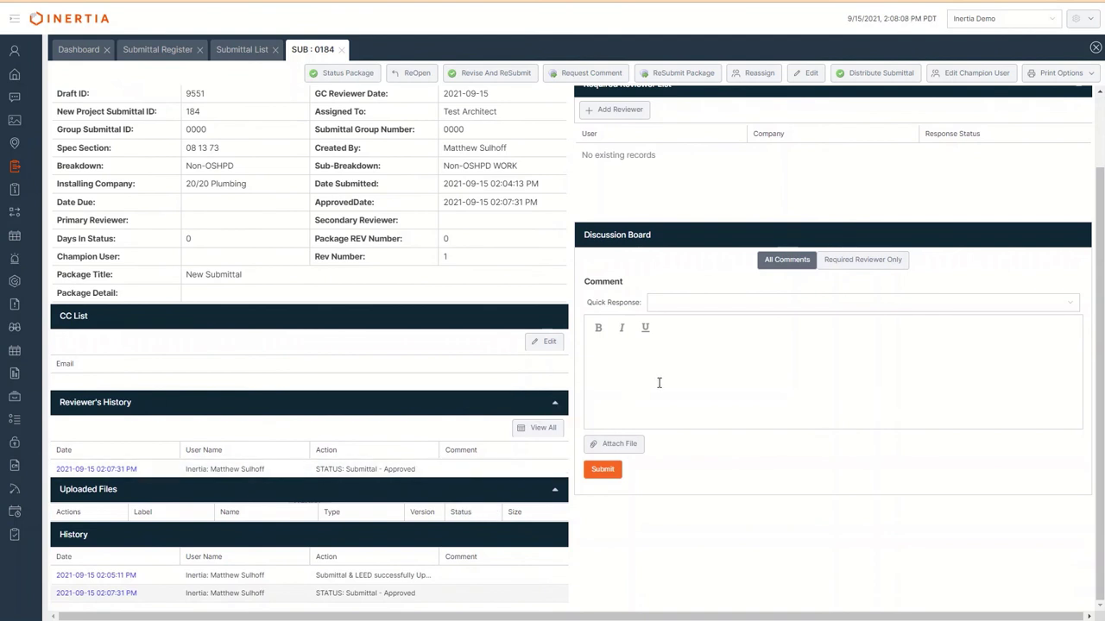
scroll(619, 116, "up", 1)
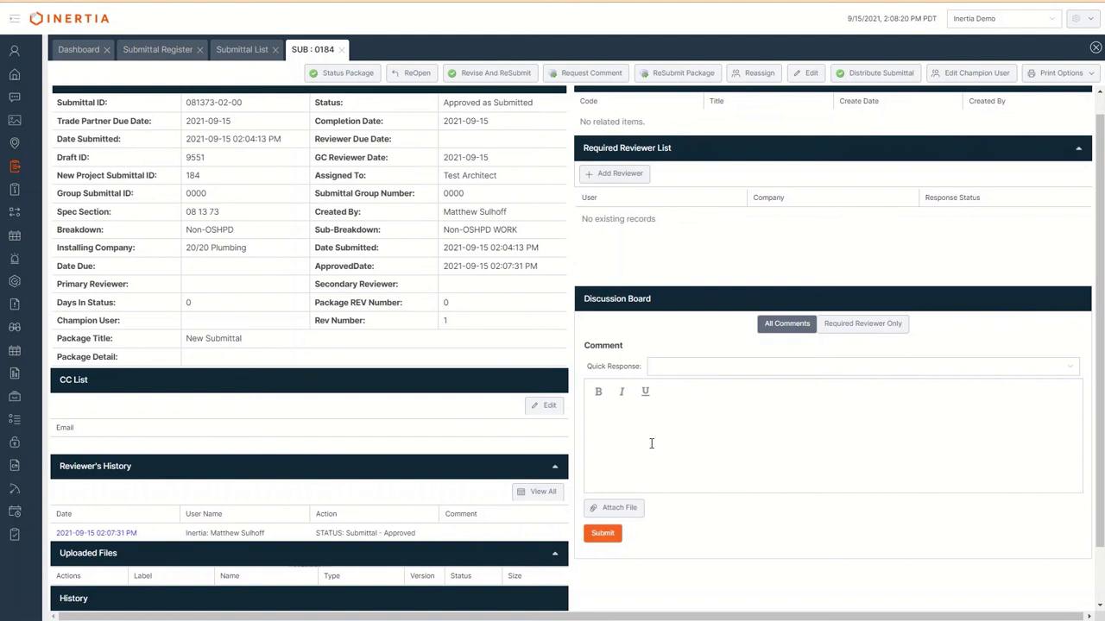
left_click(243, 50)
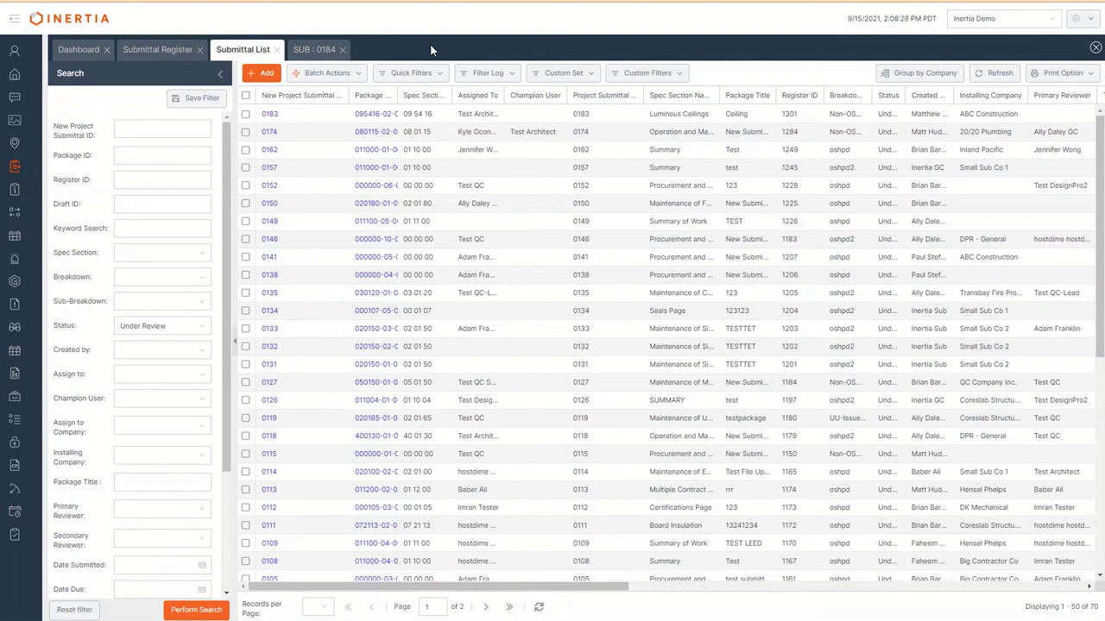
left_click(157, 51)
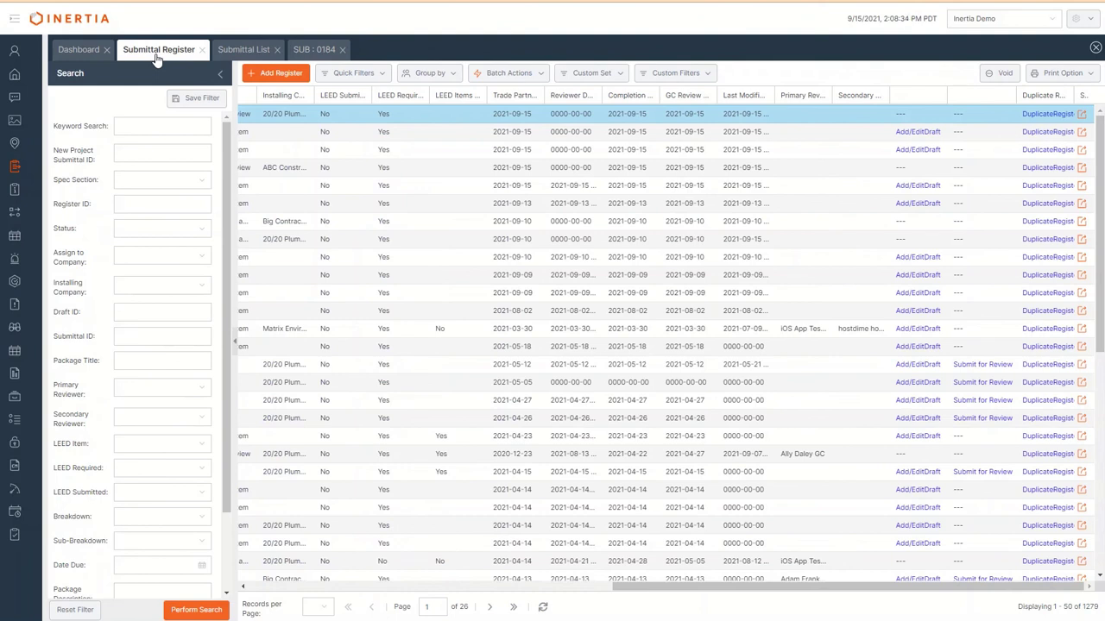
left_click(240, 54)
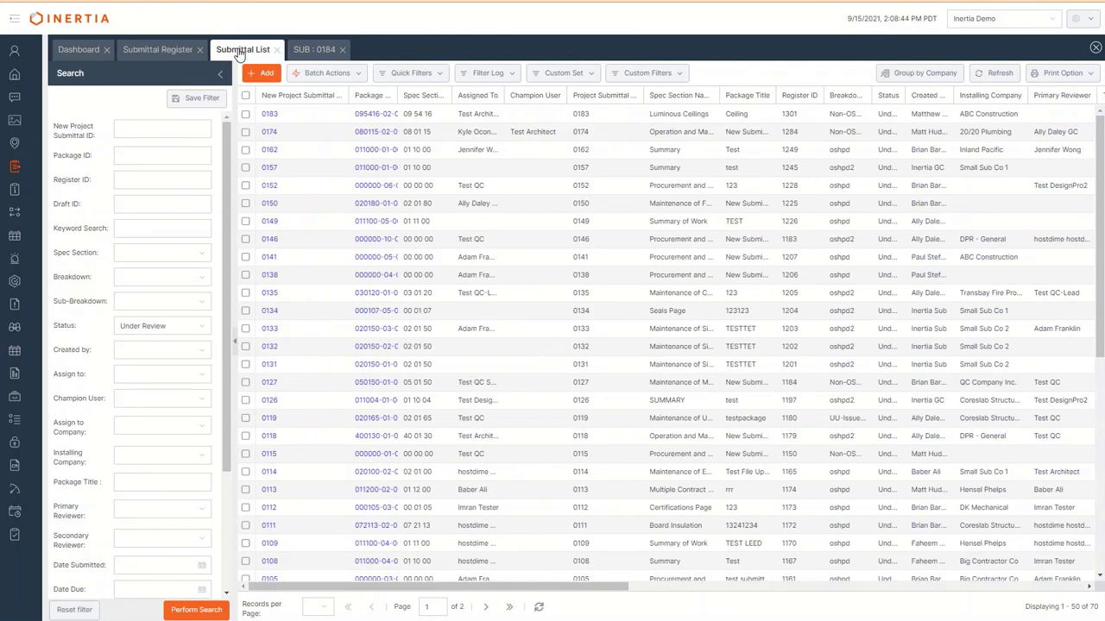